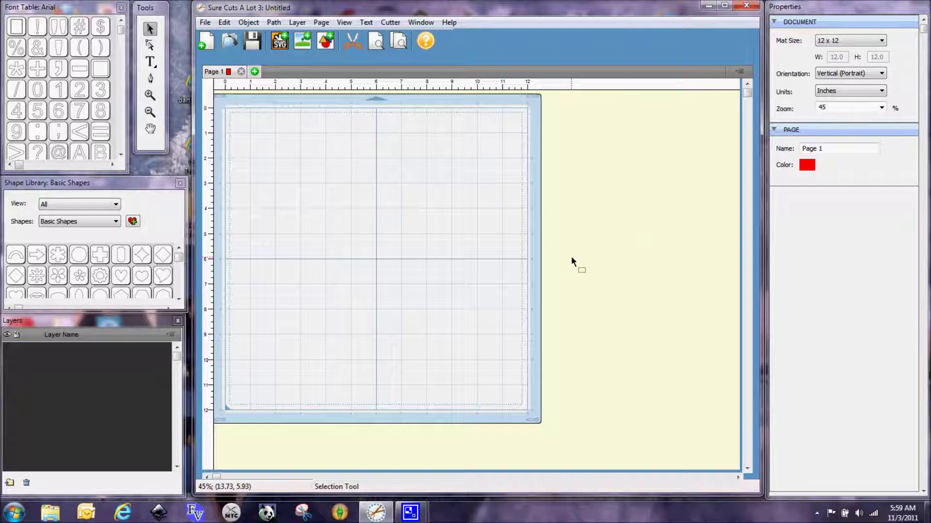
Step: Place the image ali_15.png onto the cutting mat
click(205, 24)
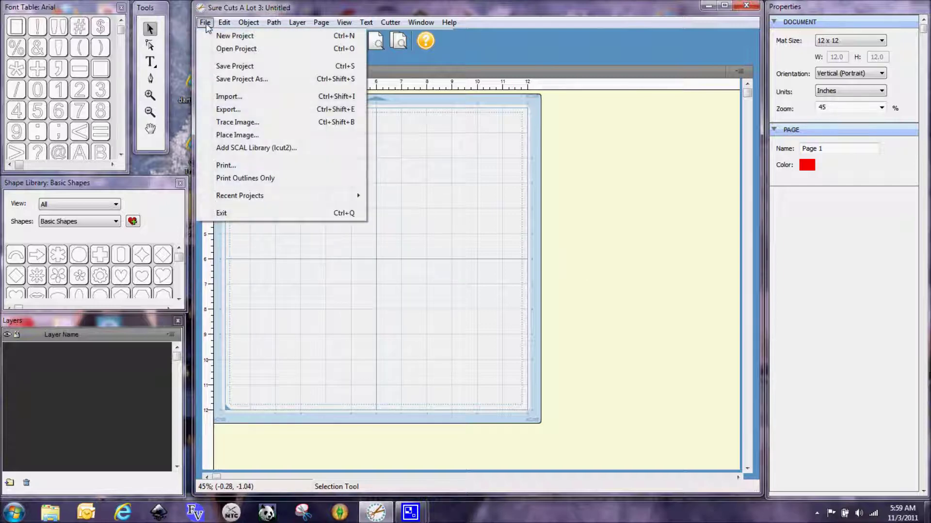
click(229, 136)
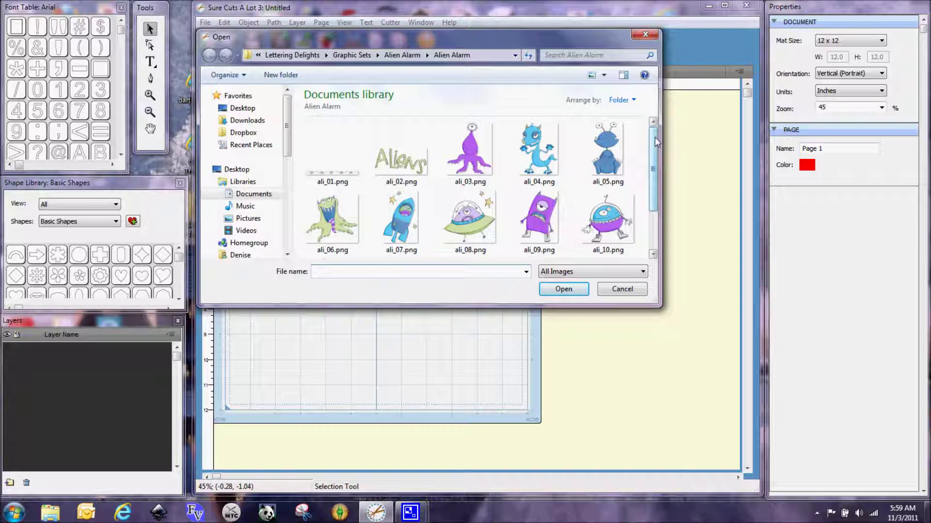
drag(654, 137, 656, 177)
click(619, 240)
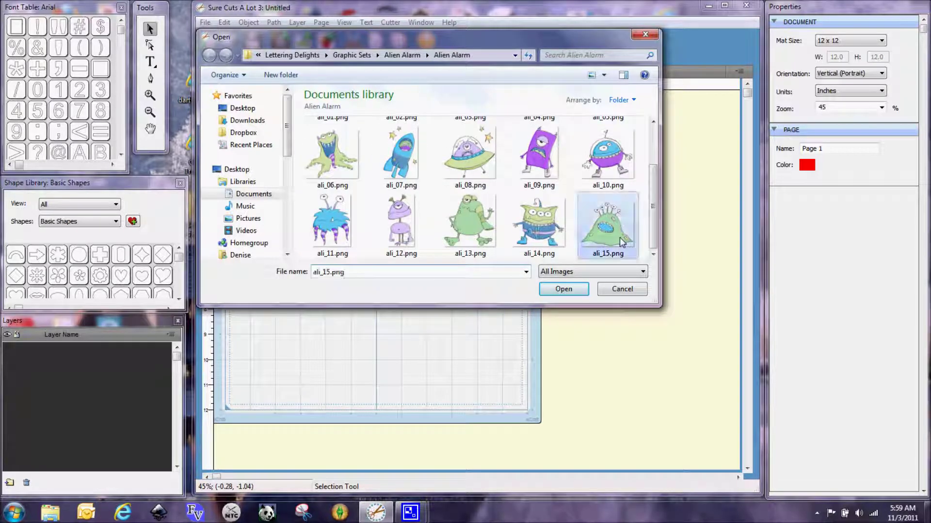
click(564, 289)
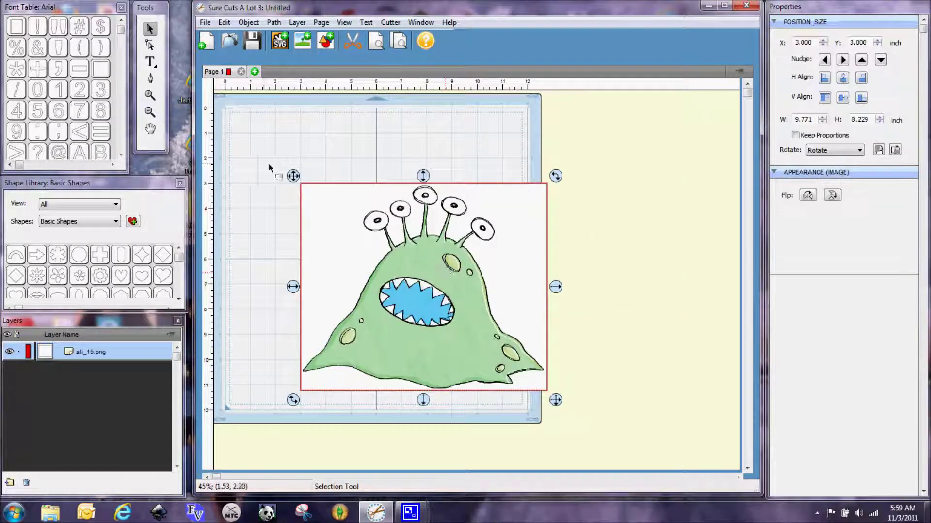
Step: Move the alien image to the mat's top-left and scale it proportionally to 5.535 x 4.661 inches
drag(430, 259, 364, 193)
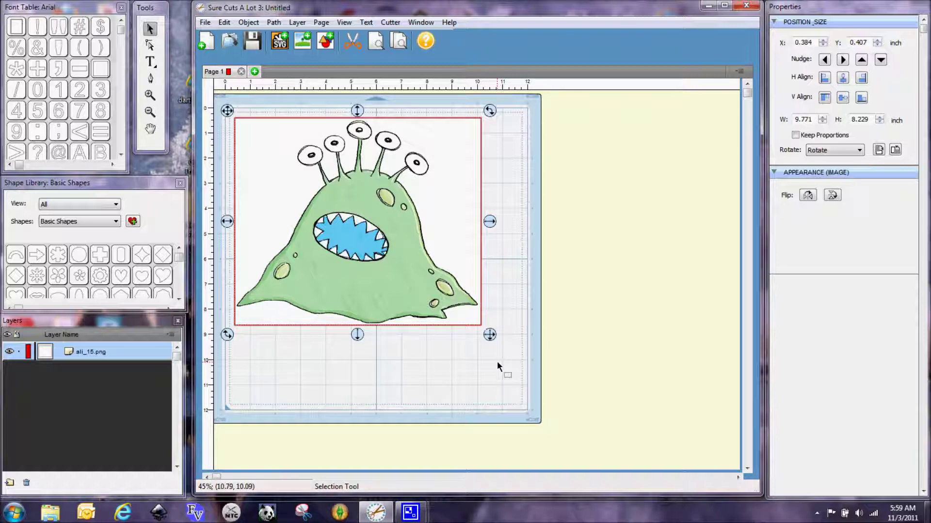
click(795, 136)
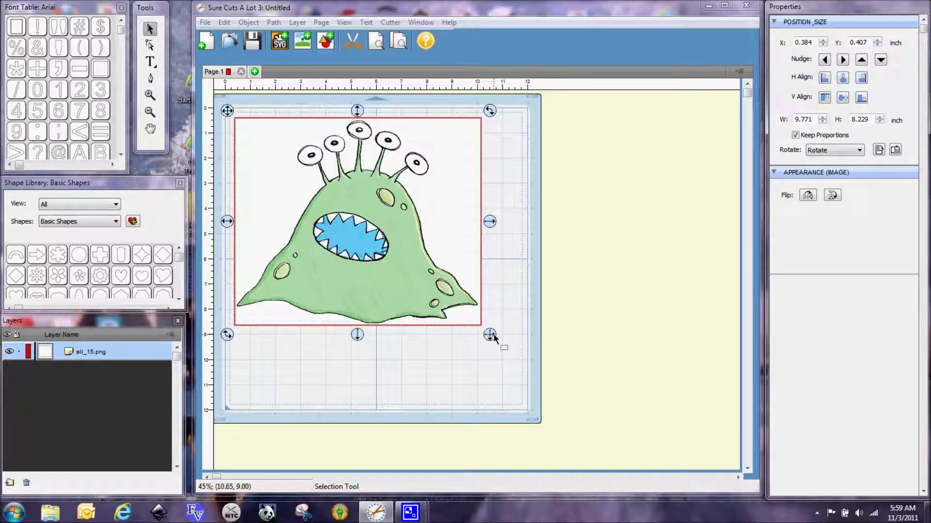
drag(490, 334, 388, 246)
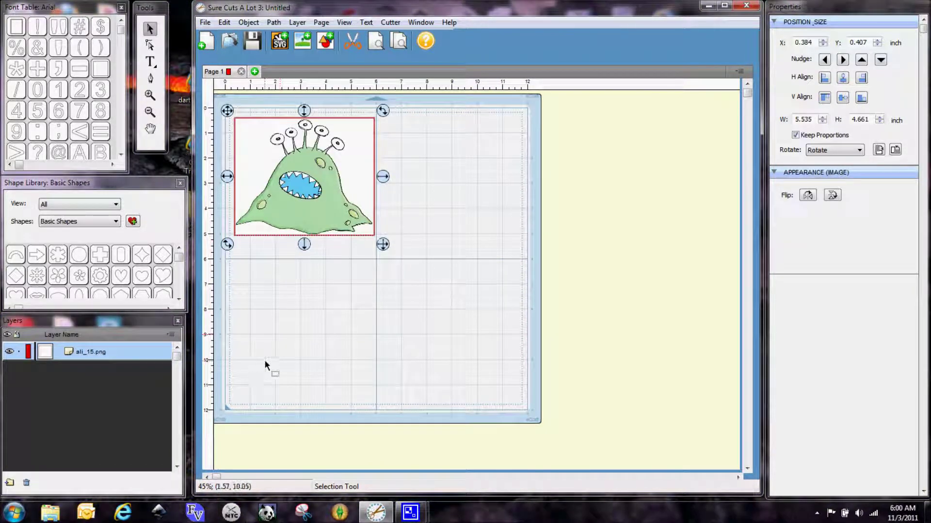
click(271, 359)
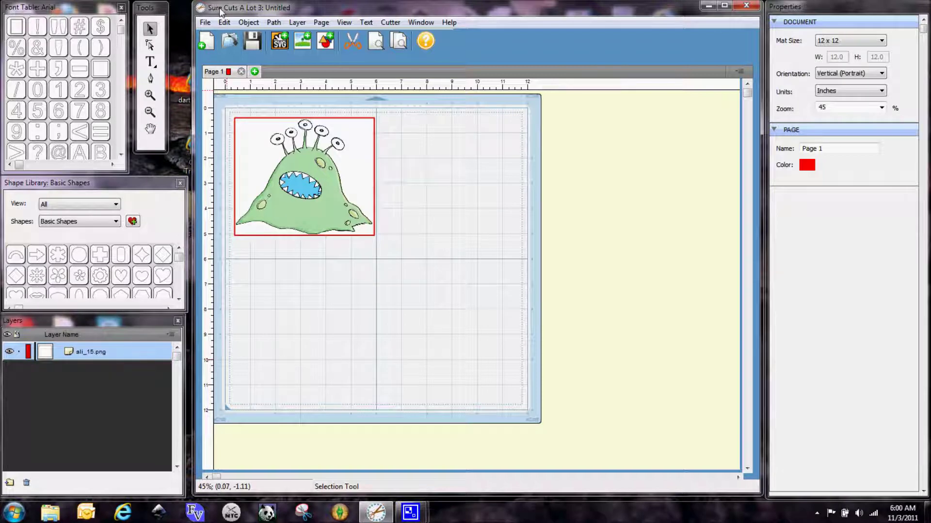
Step: Trace ali_15.png with a preview, producing a 12.736 x 10.745-inch cut outline layer
click(205, 23)
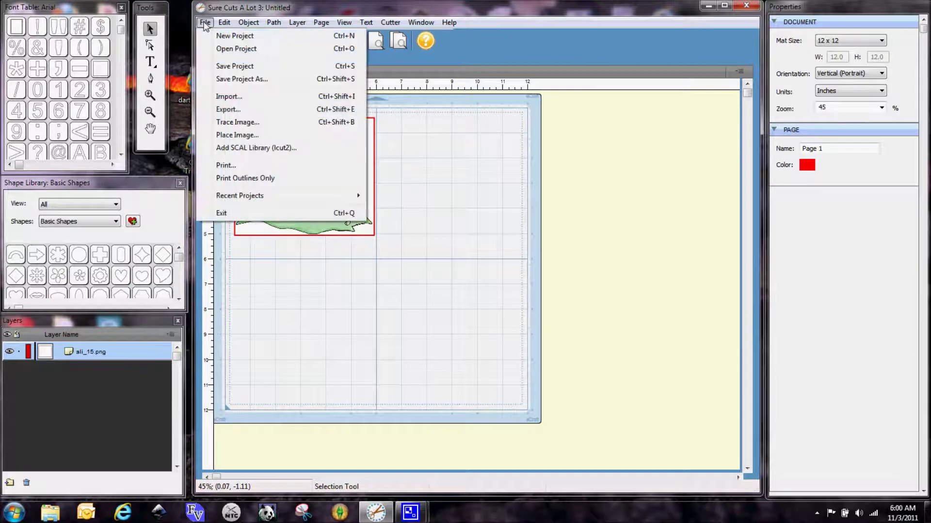
click(234, 123)
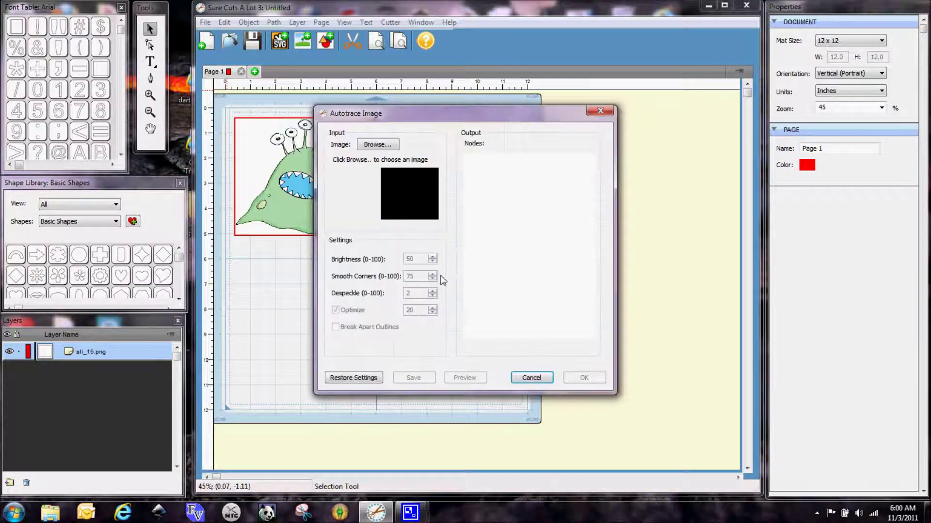
click(378, 145)
scroll(776, 240, down, 2)
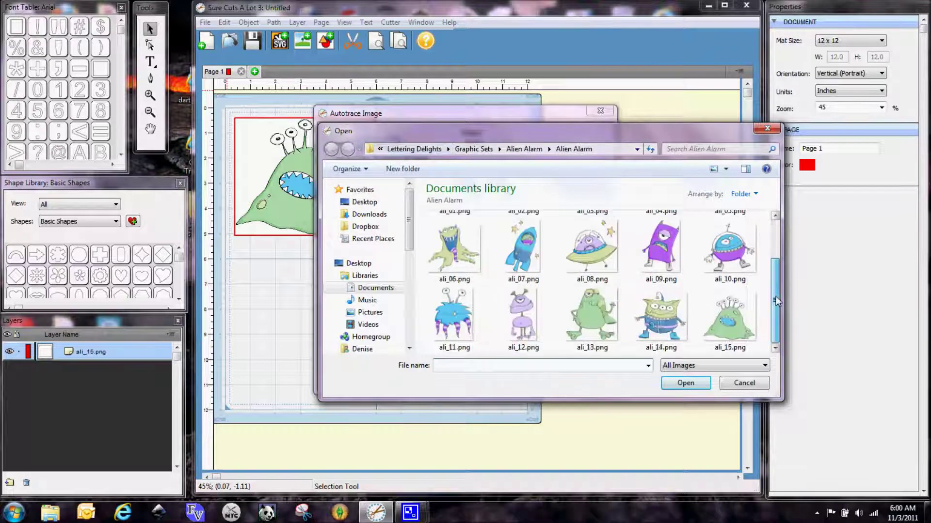
click(730, 315)
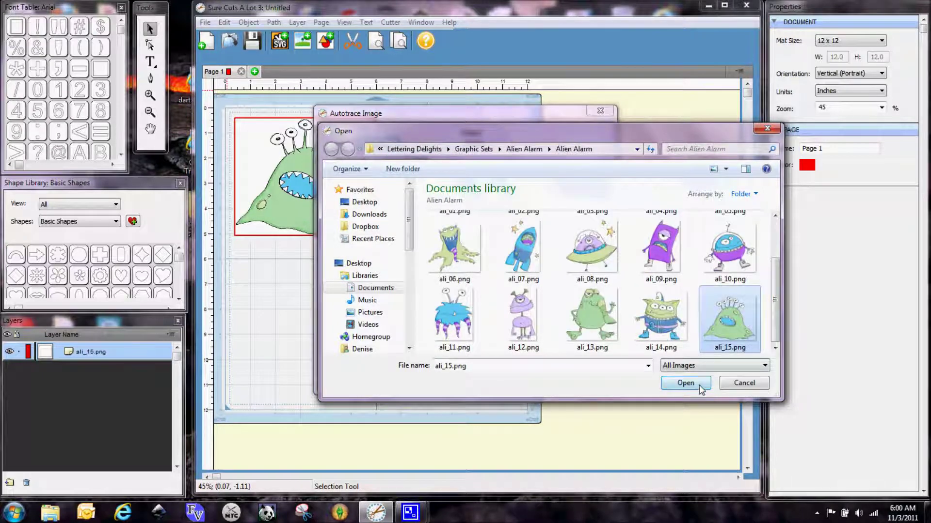
click(699, 385)
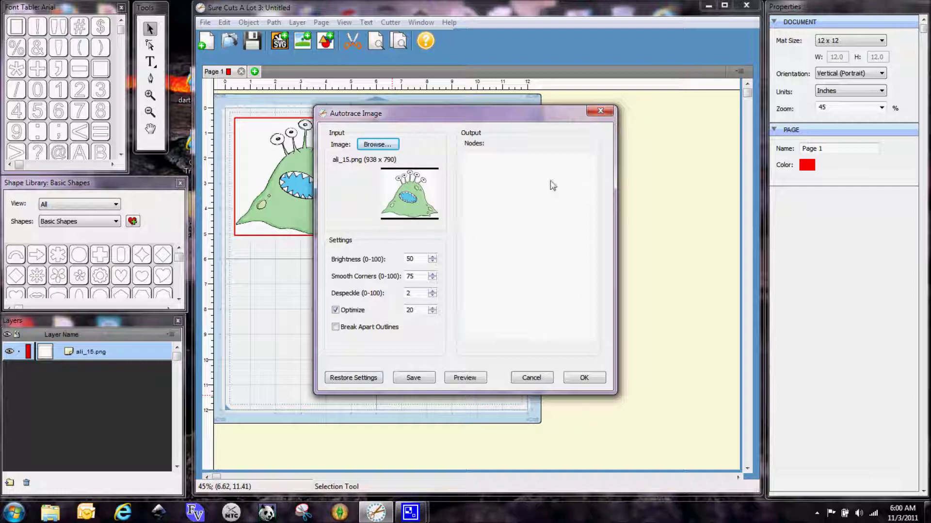
click(472, 379)
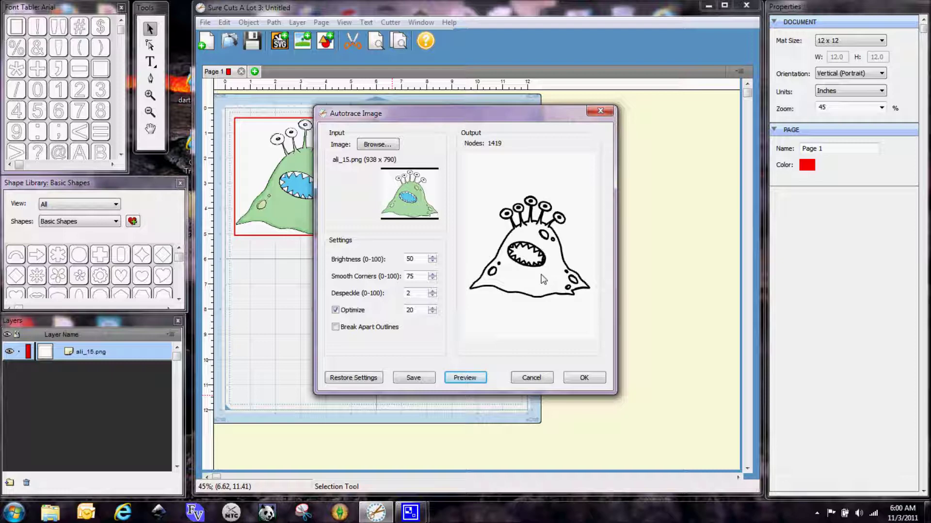
click(584, 381)
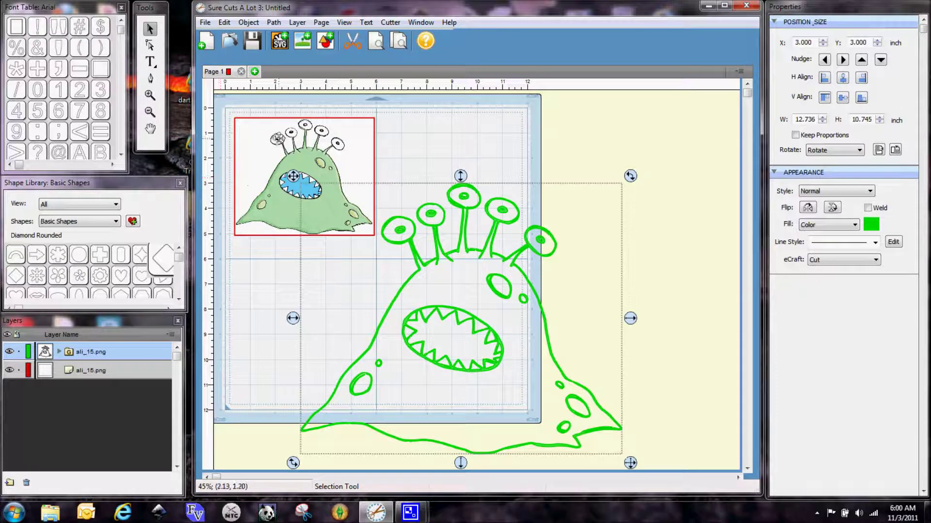
Step: Hide the ali_15.png image, then move the trace top-left and shrink it proportionally to 8.871 x 7.484 inches
click(10, 370)
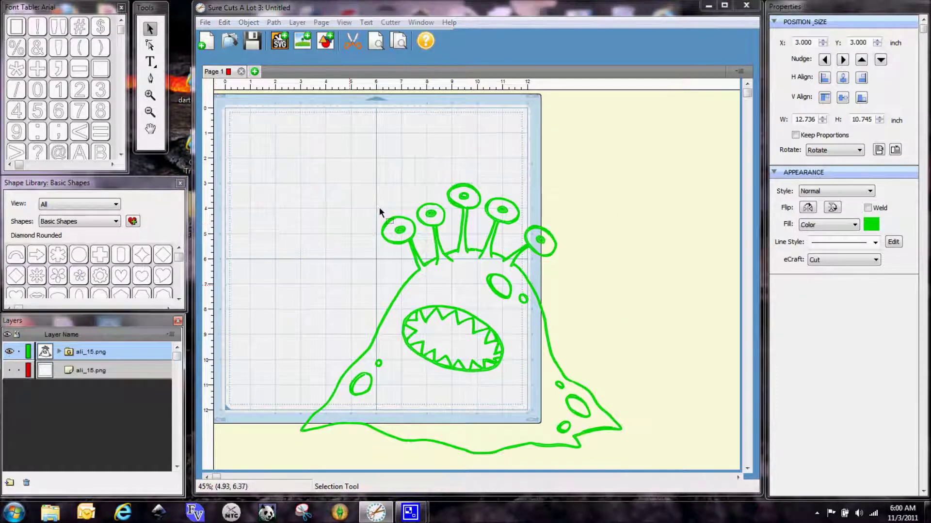
click(467, 250)
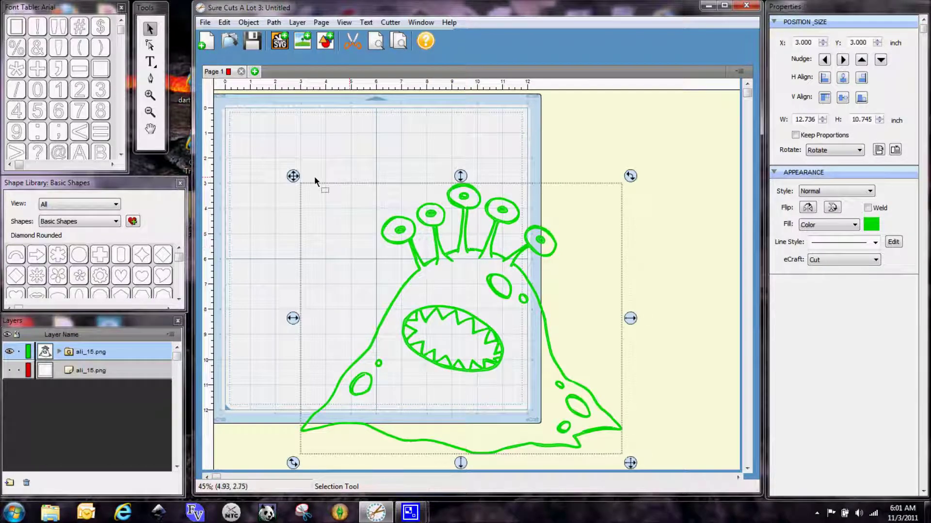
drag(314, 176, 232, 118)
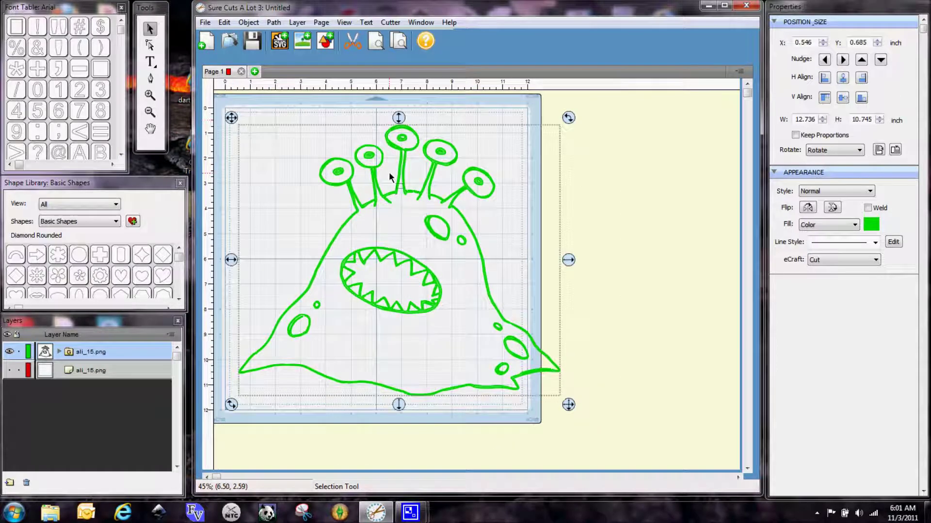
click(795, 136)
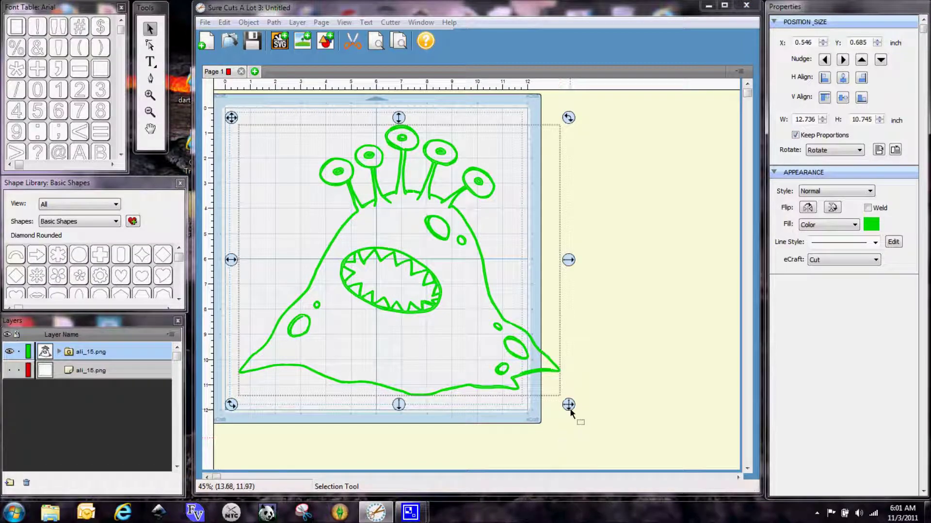
drag(569, 406, 472, 331)
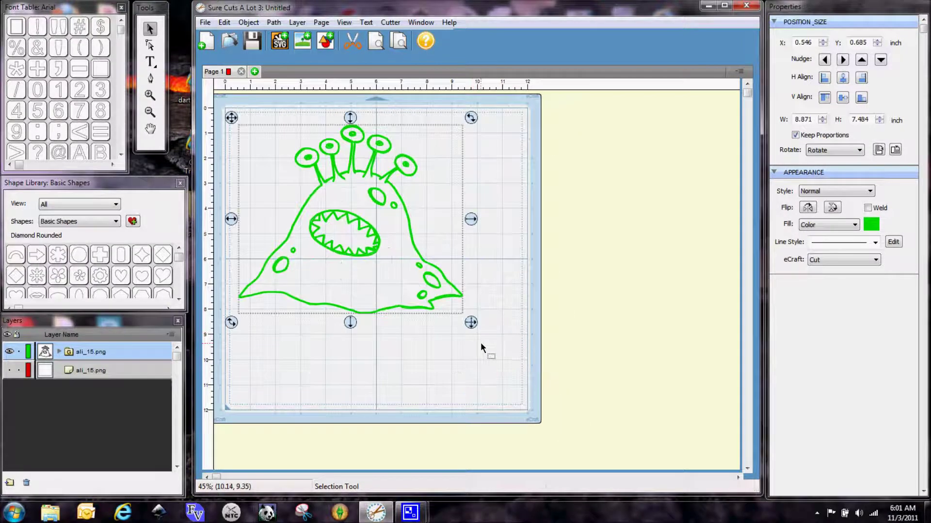
Step: Inspect the trace group's nested shapes, then Break Apart the outline into separate pieces in Layer 27
click(59, 353)
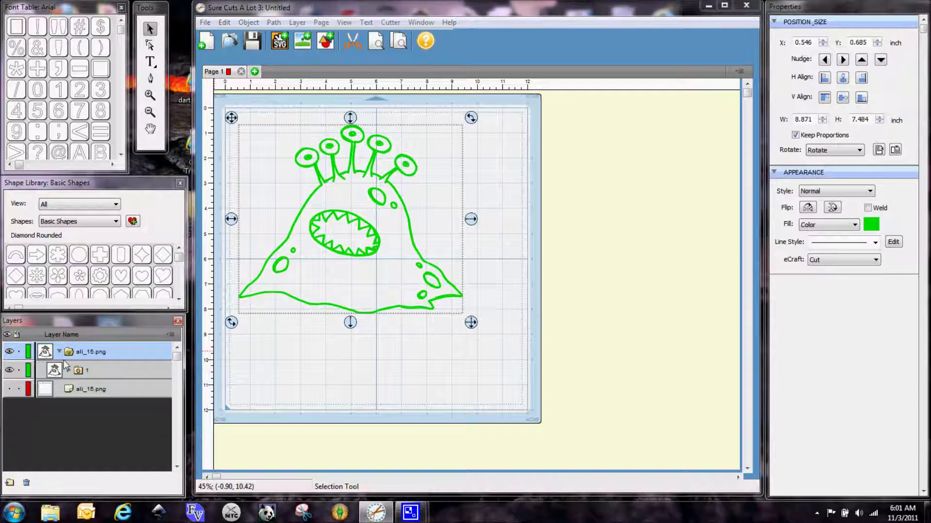
click(68, 371)
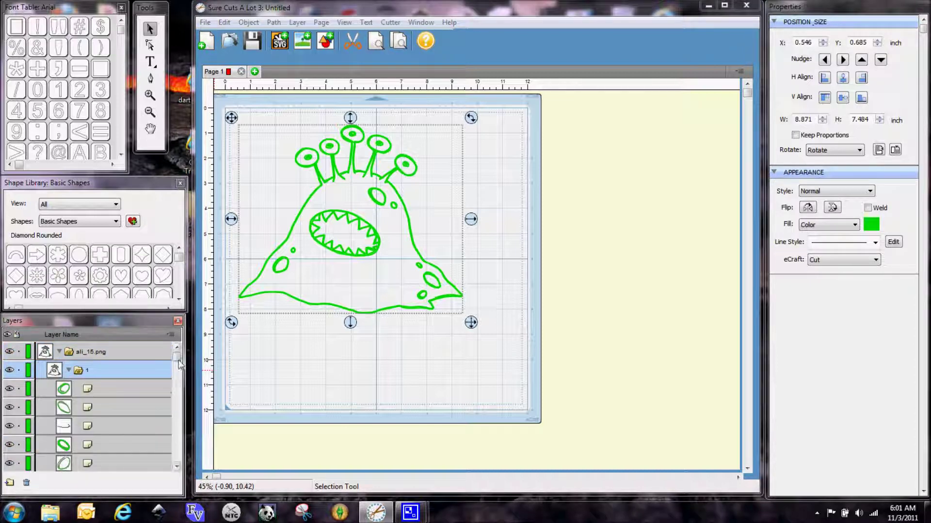
drag(180, 362, 175, 461)
scroll(80, 358, up, 6)
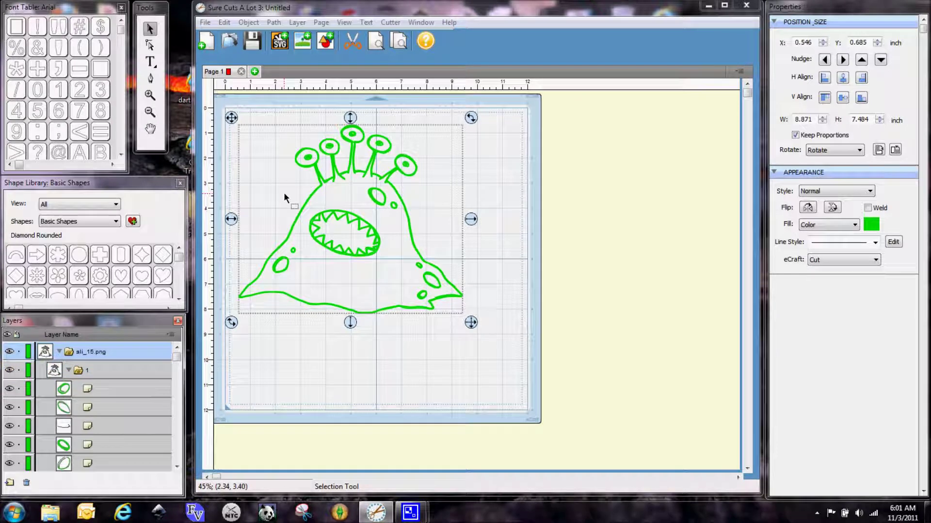
click(249, 23)
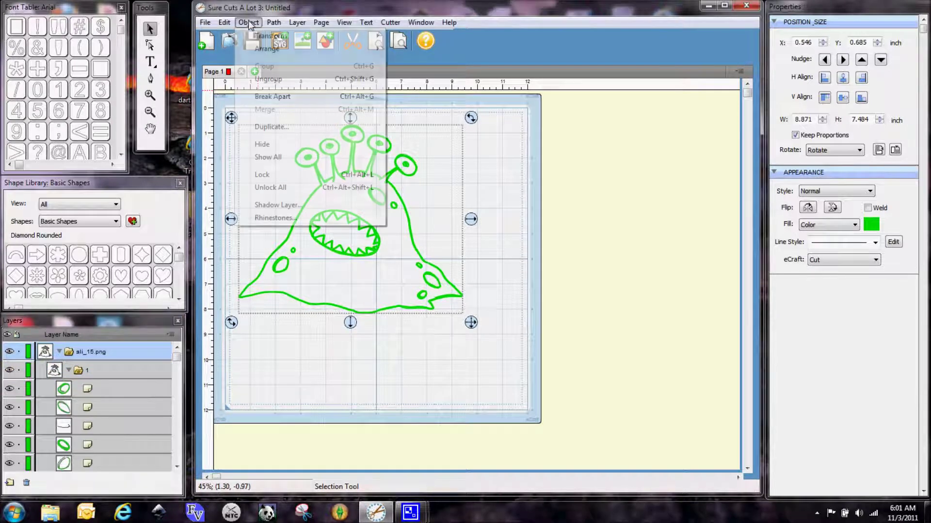
click(252, 98)
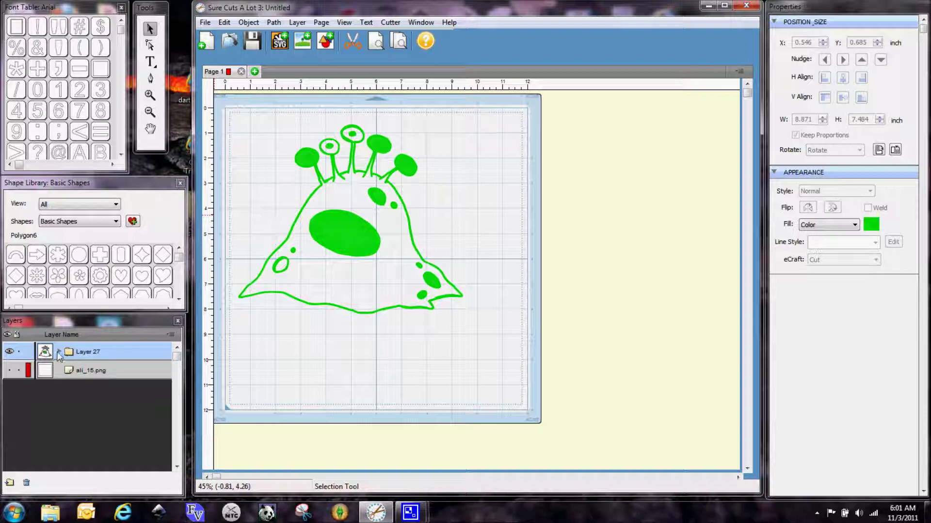
click(59, 352)
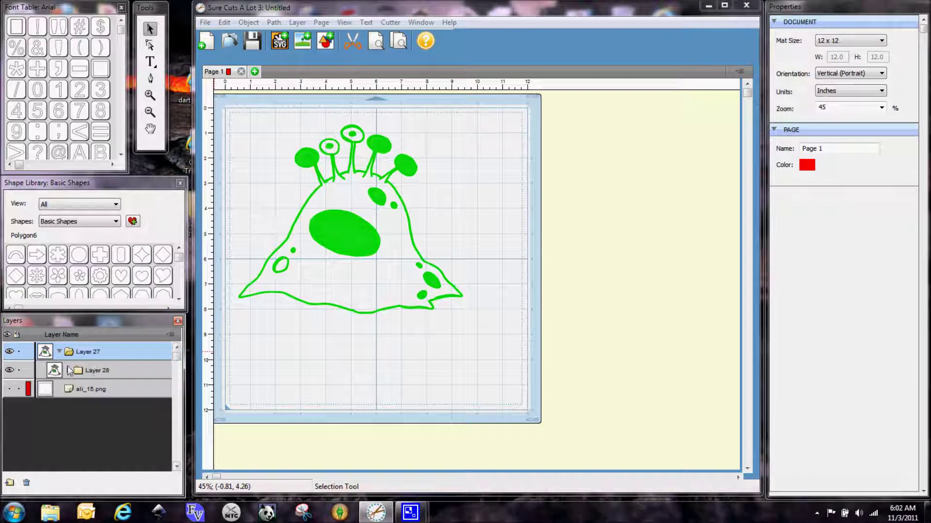
click(69, 372)
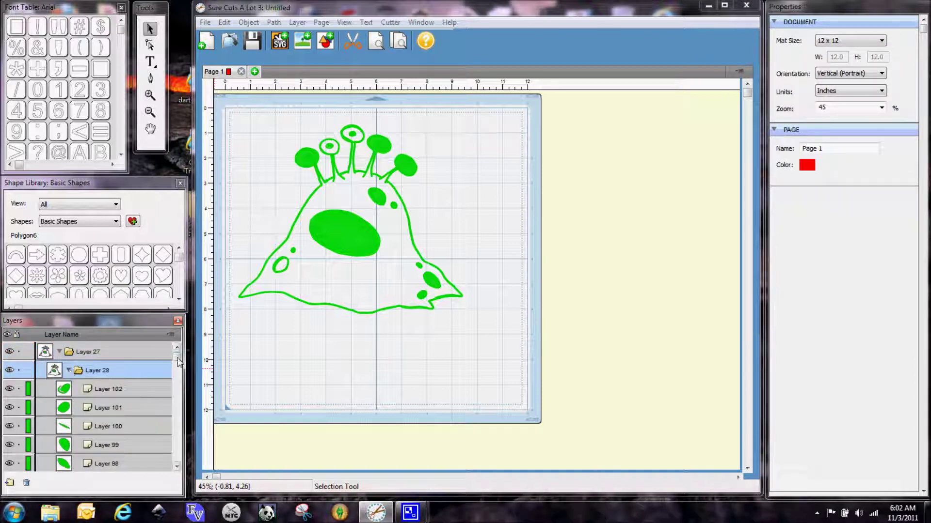
mouse_move(176, 360)
mouse_down()
mouse_move(168, 455)
mouse_move(171, 358)
mouse_up()
click(59, 352)
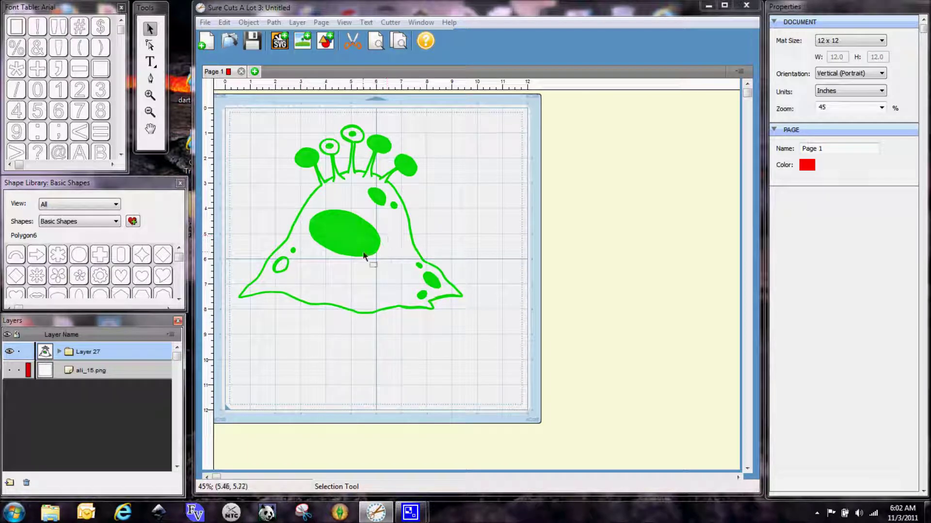
Step: Marquee-select every traced piece and weld them with Path > Union into one 8.847 x 7.461-inch shape
click(149, 28)
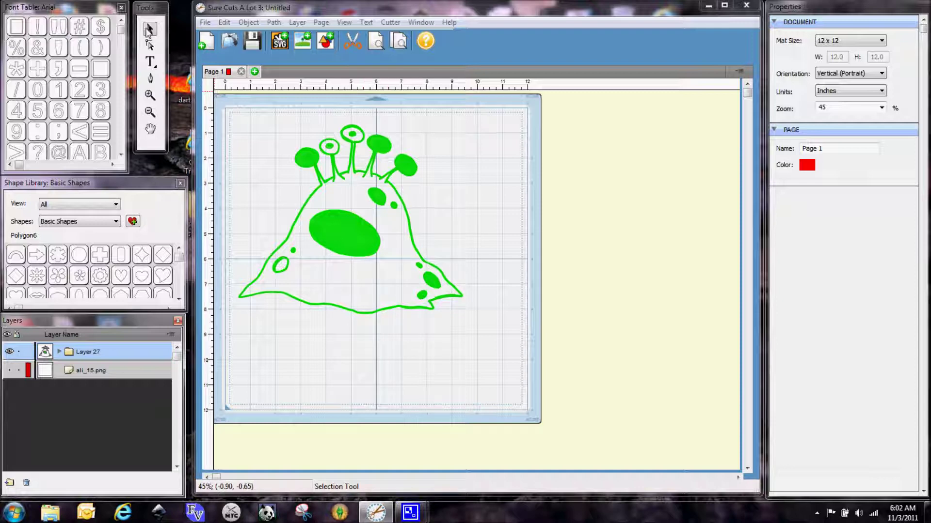
drag(226, 112, 506, 346)
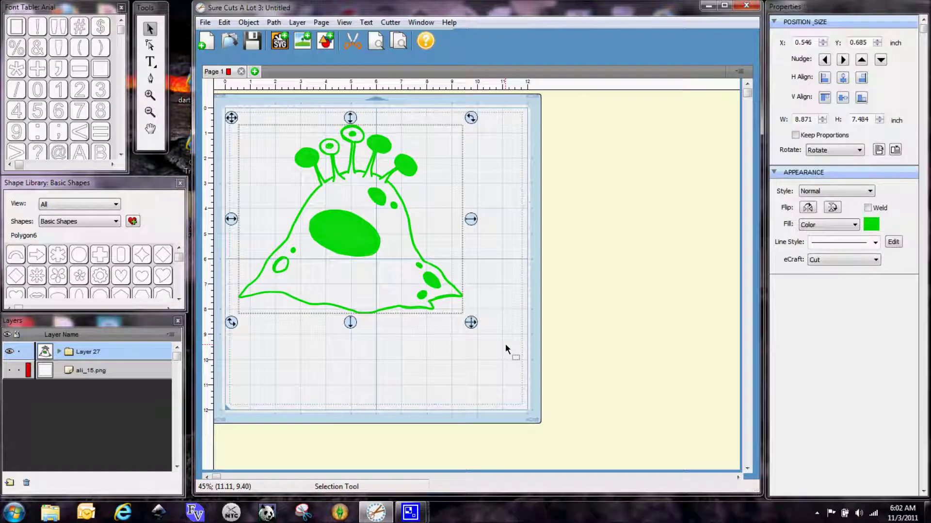
click(276, 22)
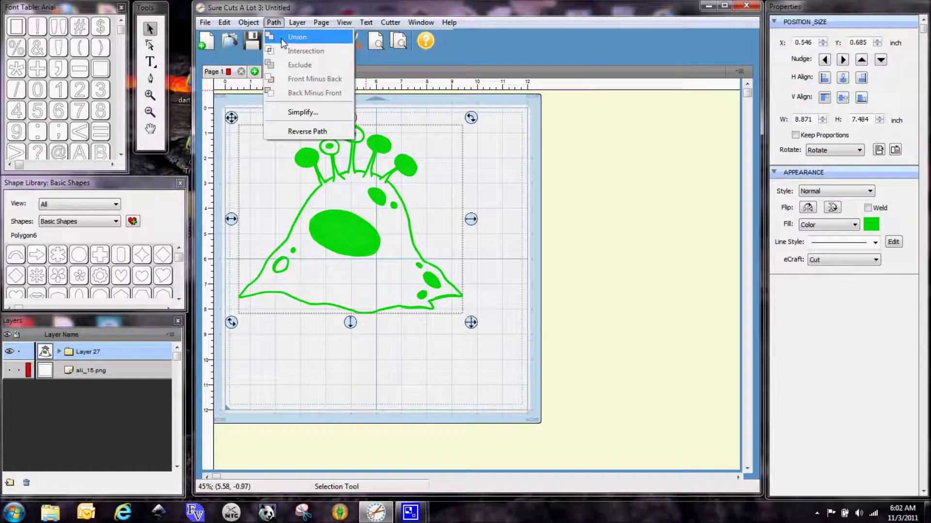
click(281, 41)
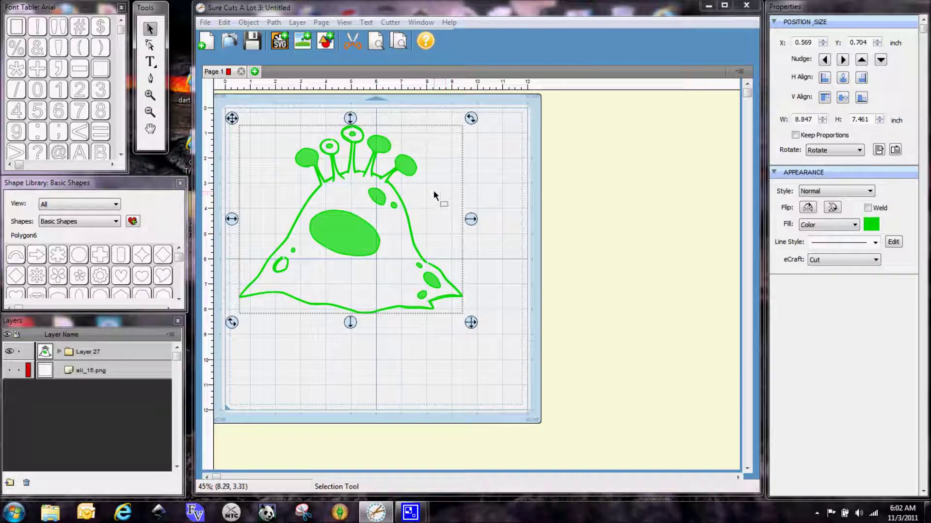
Step: Give the welded outline the Shadow Blackout (Rounded) style and show the ali_15.png image again
click(870, 192)
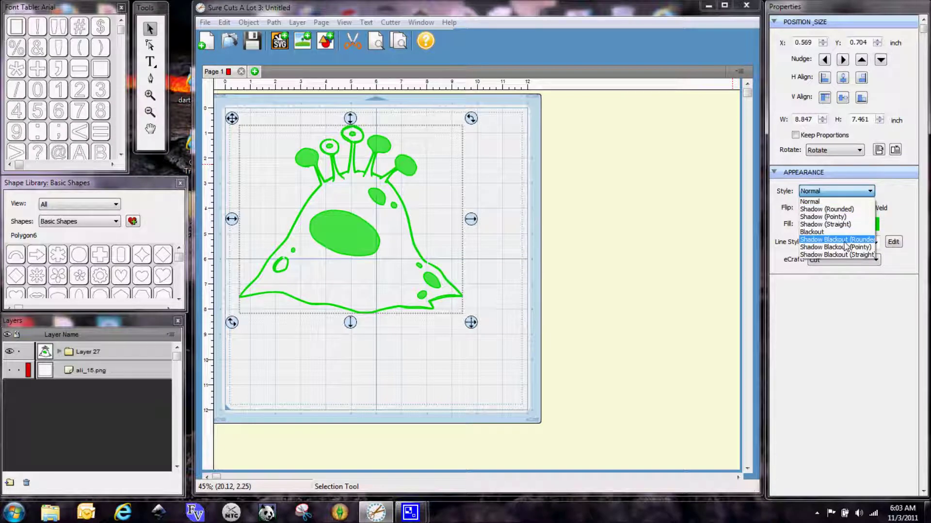
click(844, 241)
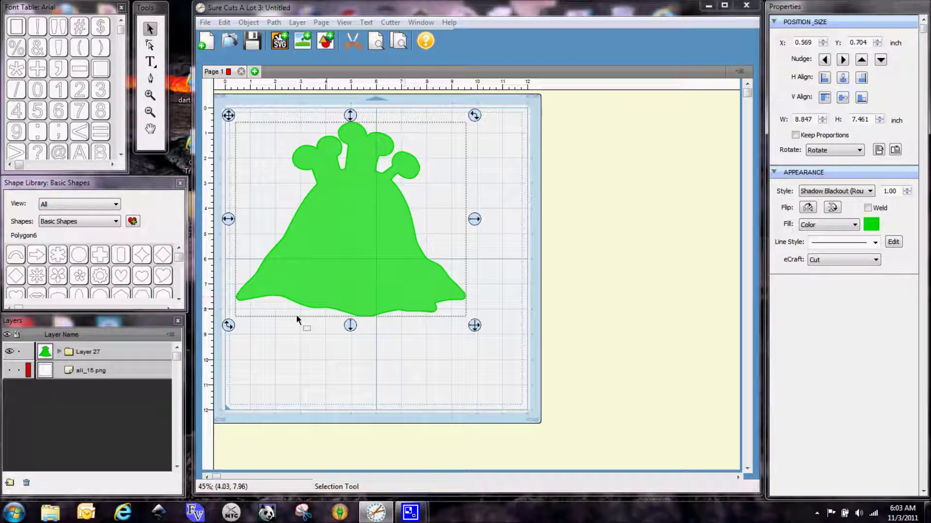
click(9, 371)
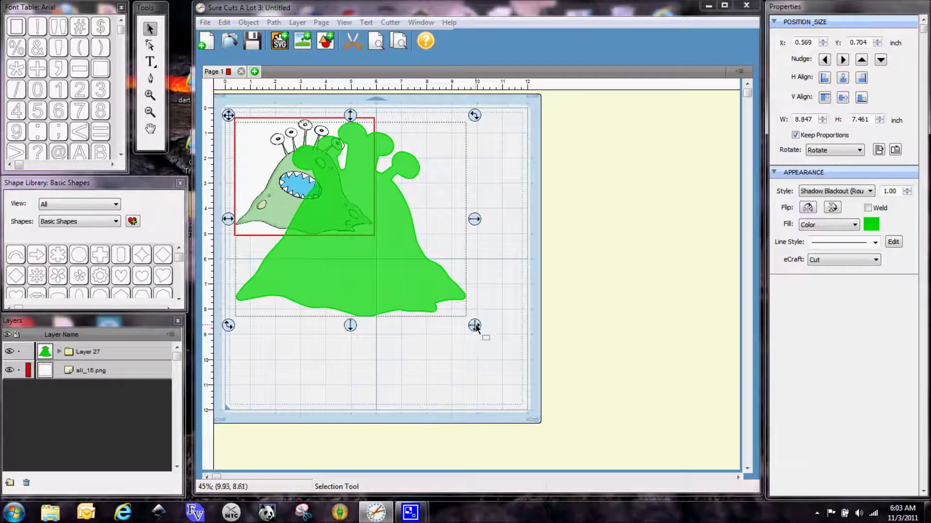
Step: Shrink the green silhouette to 5.485 x 4.620 inches and align it over the alien print
drag(475, 325, 383, 216)
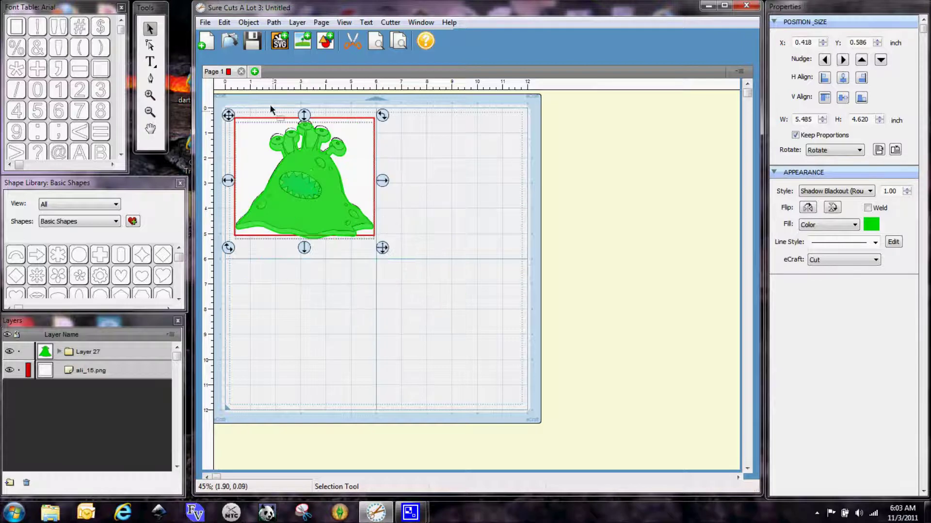
drag(228, 116, 224, 113)
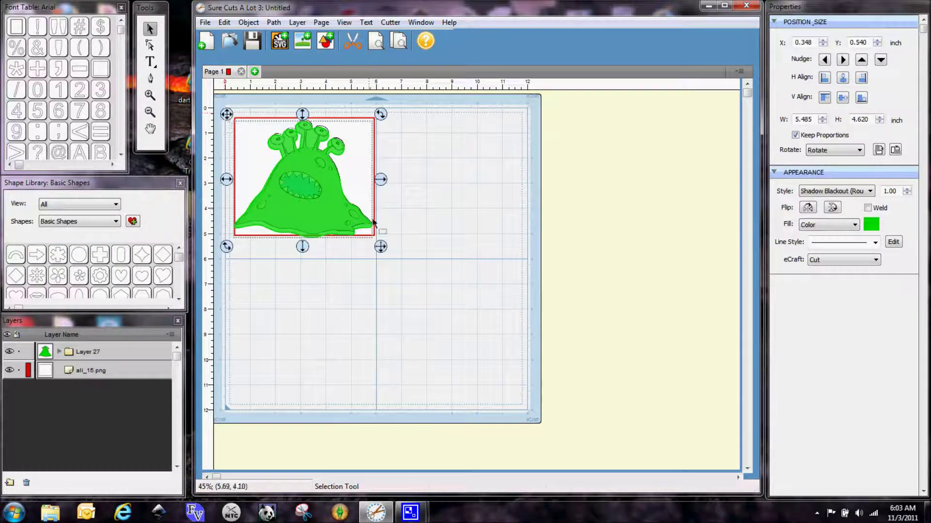
drag(227, 114, 228, 112)
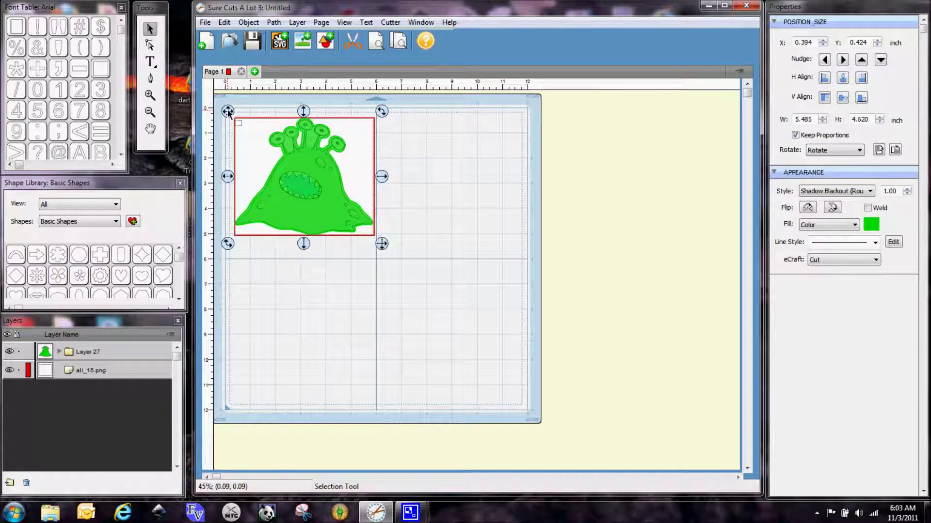
click(429, 181)
Step: Zoom in twice on the alien to 75%, then reselect the shadow layer with the Selection tool
click(150, 95)
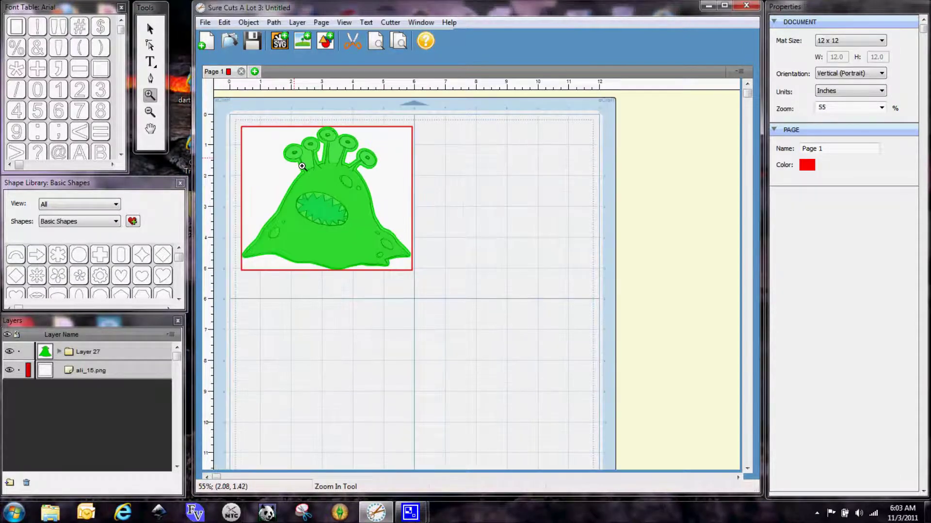
click(301, 166)
click(339, 218)
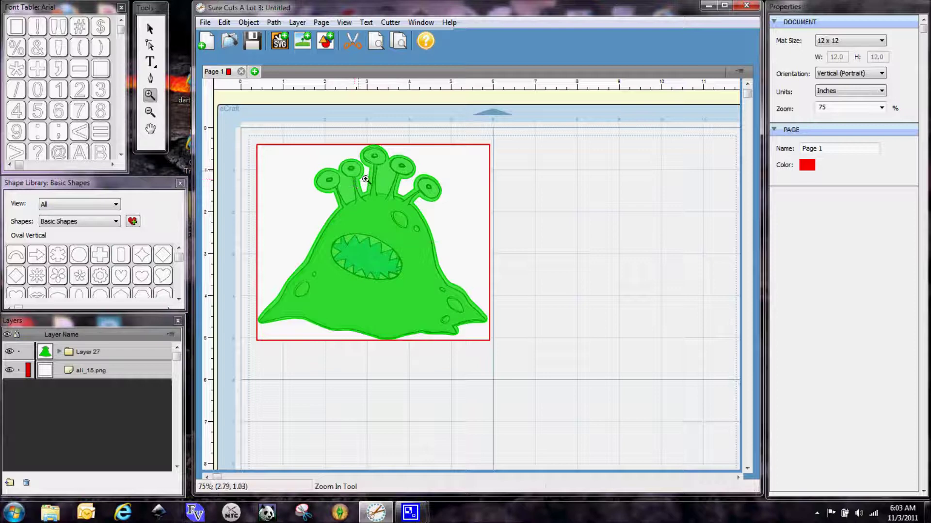
click(85, 352)
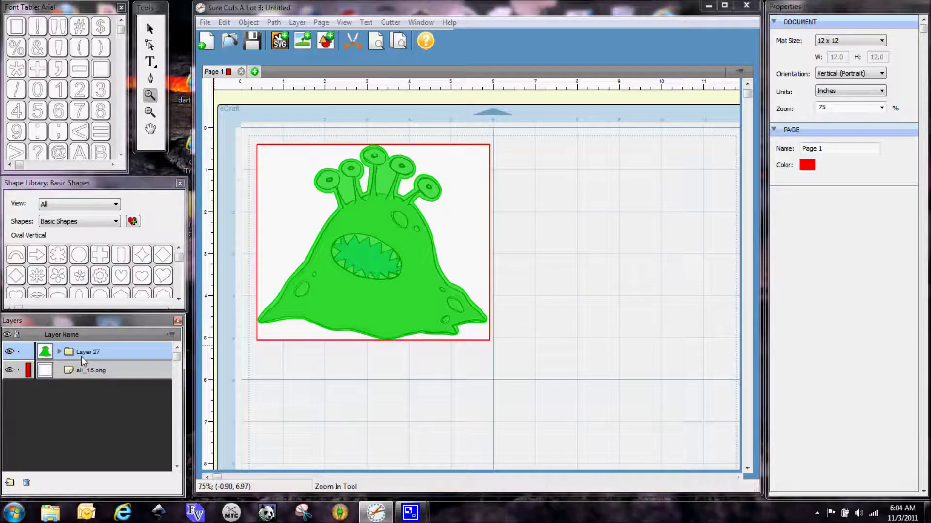
key(v)
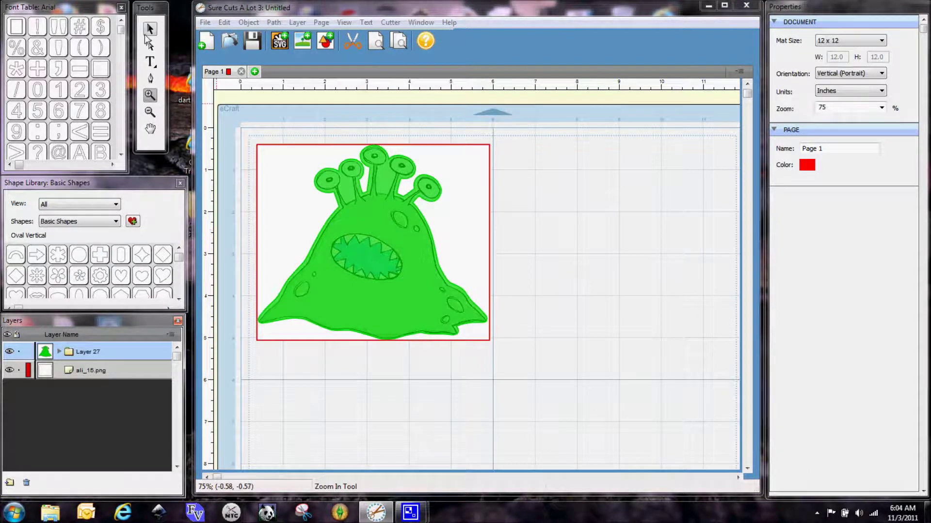
click(292, 300)
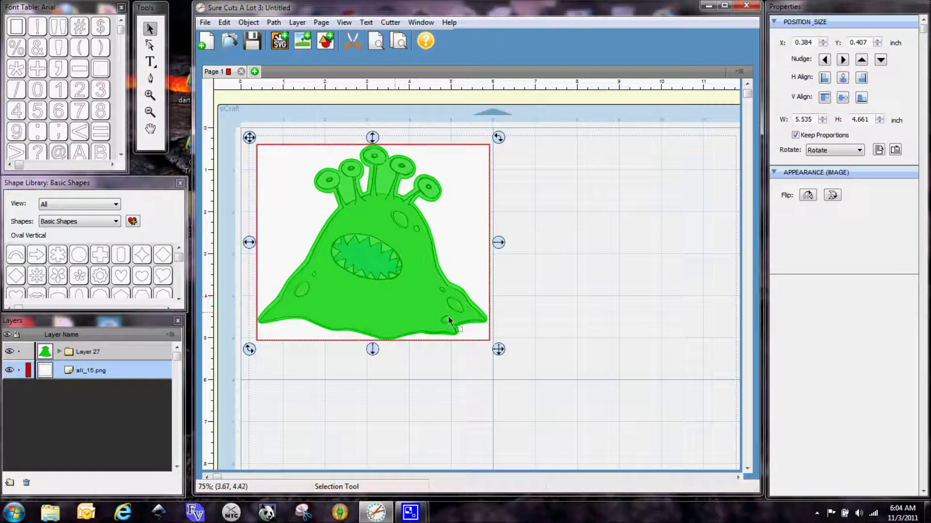
Step: Raise the shadow shape's blackout width from 1.00 to 2.00, then hide it to check the image
click(400, 167)
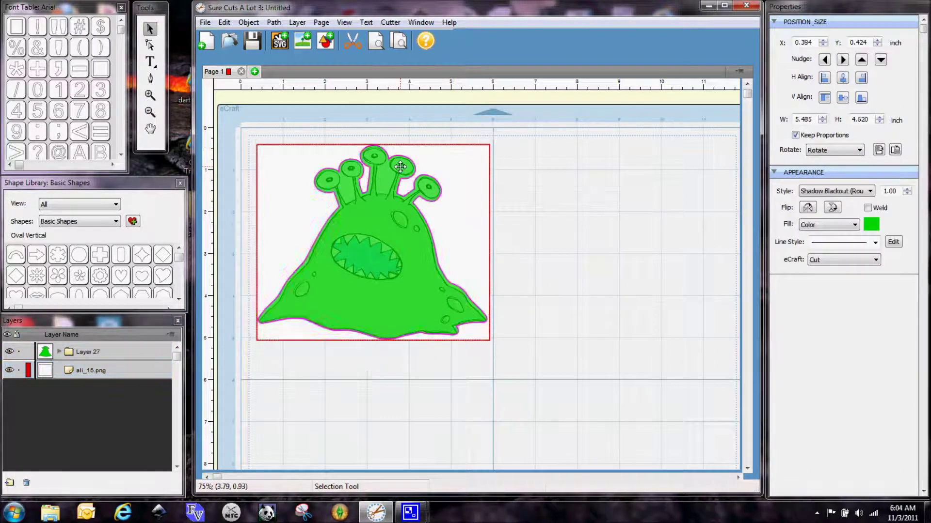
click(890, 191)
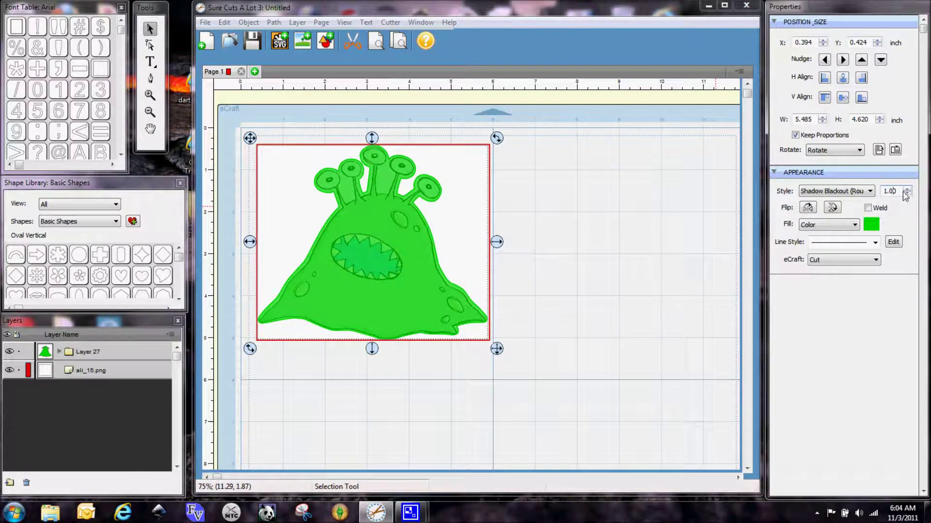
click(905, 190)
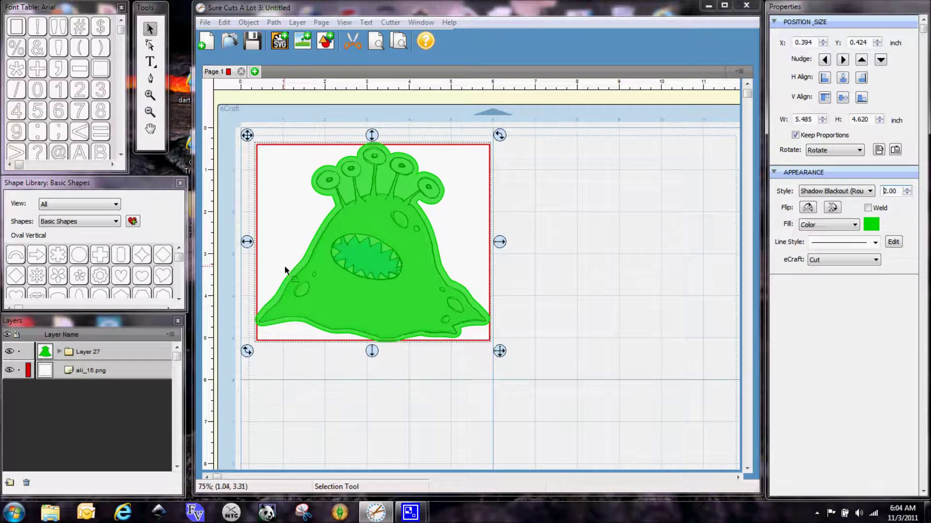
click(9, 352)
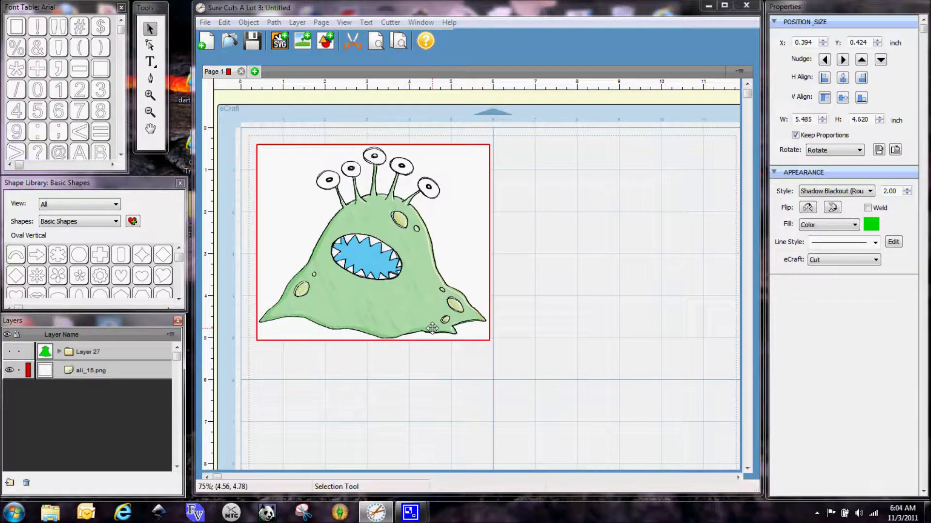
Step: Show Layer 27's shadow shape again and hide the ali_15.png print image
click(9, 352)
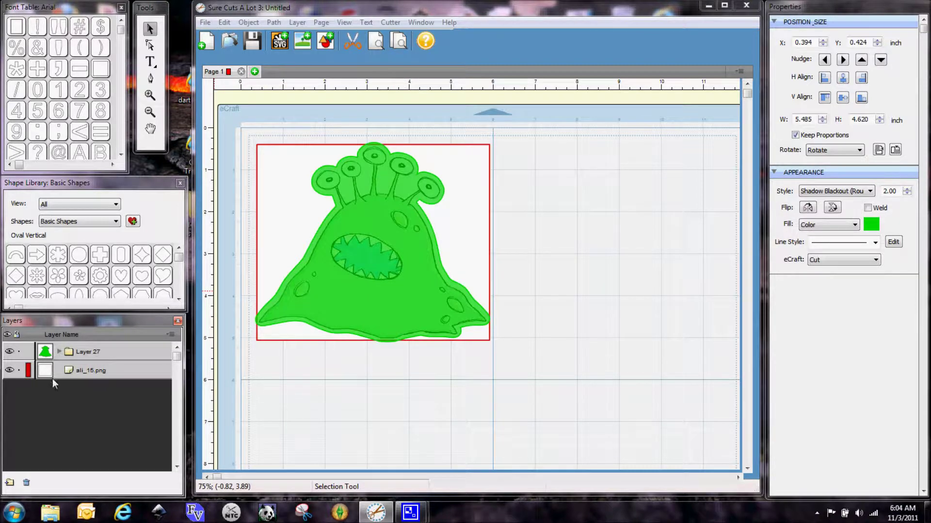
click(10, 371)
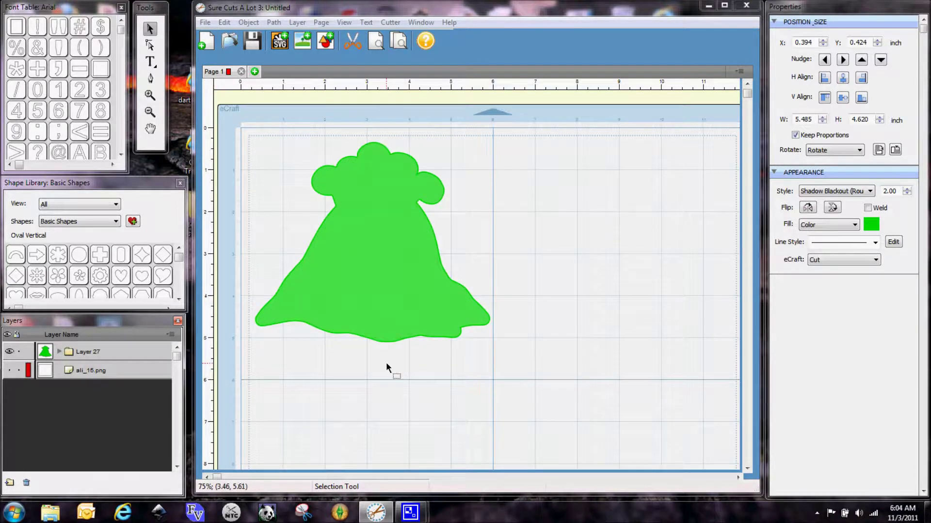